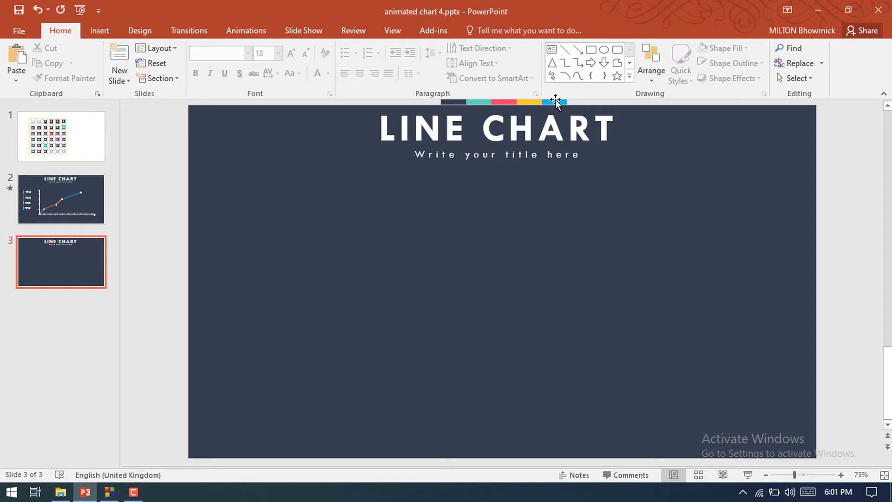
# Draw a tall, narrow vertical rectangle left of the slide's centre and give it a white fill with no outline.
pyautogui.click(591, 49)
pyautogui.moveTo(364, 201); pyautogui.dragTo(367, 372)
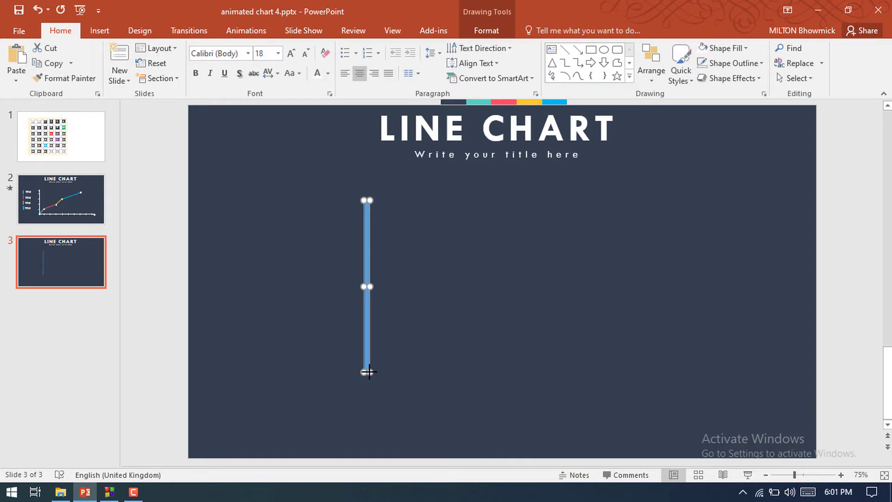
pyautogui.rightClick(367, 371)
pyautogui.click(439, 394)
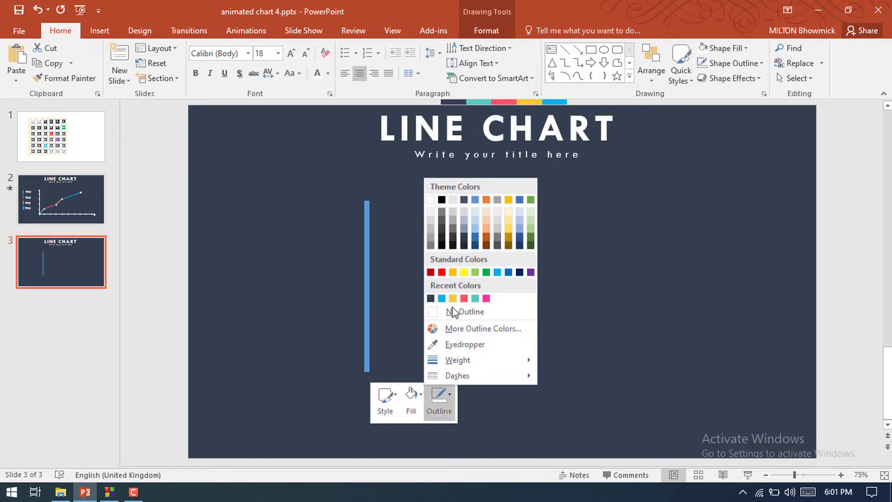
pyautogui.click(449, 311)
pyautogui.click(411, 395)
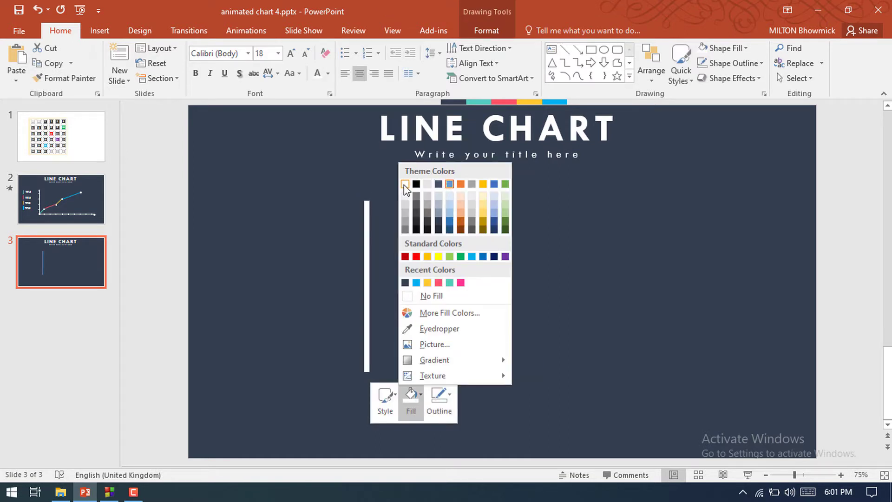
pyautogui.click(403, 184)
# Make the white vertical bar thinner, shift it slightly up and shorten it a little.
pyautogui.moveTo(370, 286); pyautogui.dragTo(367, 286)
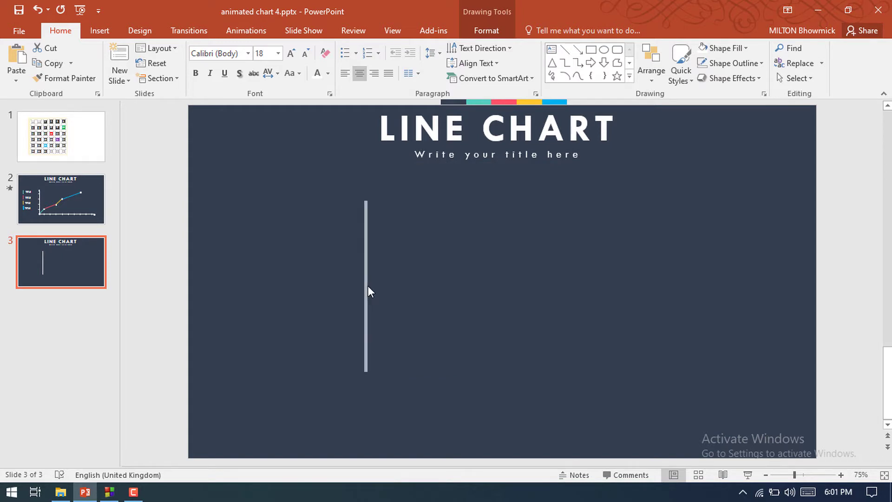
pyautogui.click(368, 285)
pyautogui.moveTo(367, 251); pyautogui.dragTo(367, 246)
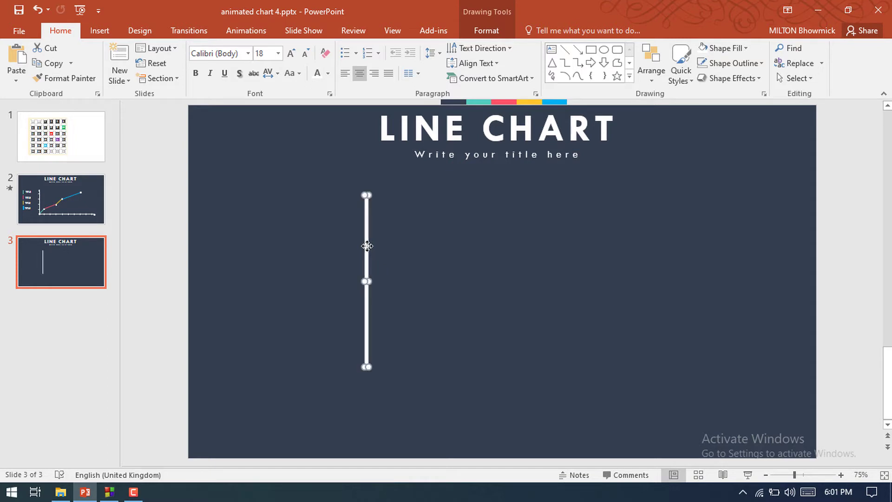
pyautogui.hotkey('shift', 'Down')
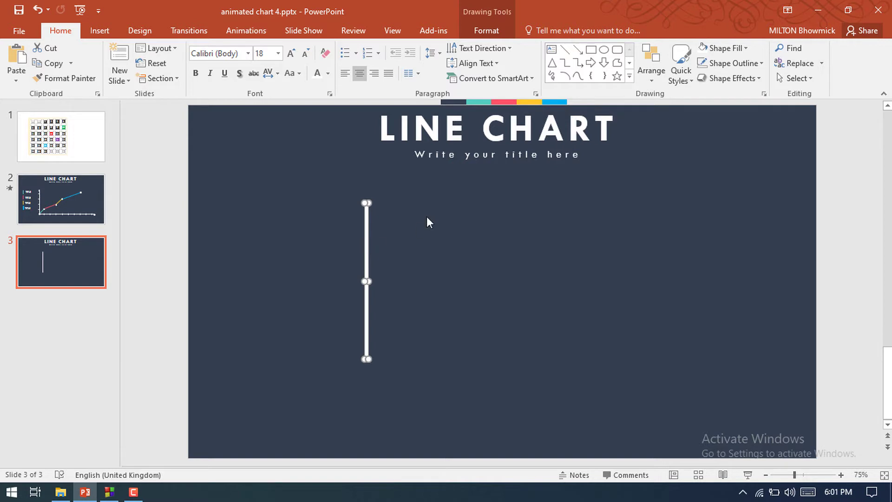
pyautogui.click(460, 201)
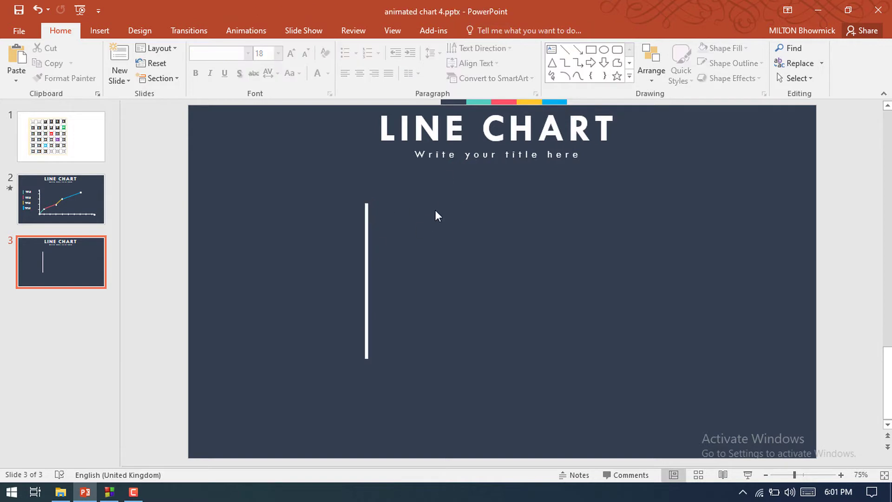
# Duplicate the vertical bar to its right and shorten the copy to a small tick-sized bar.
pyautogui.click(367, 255)
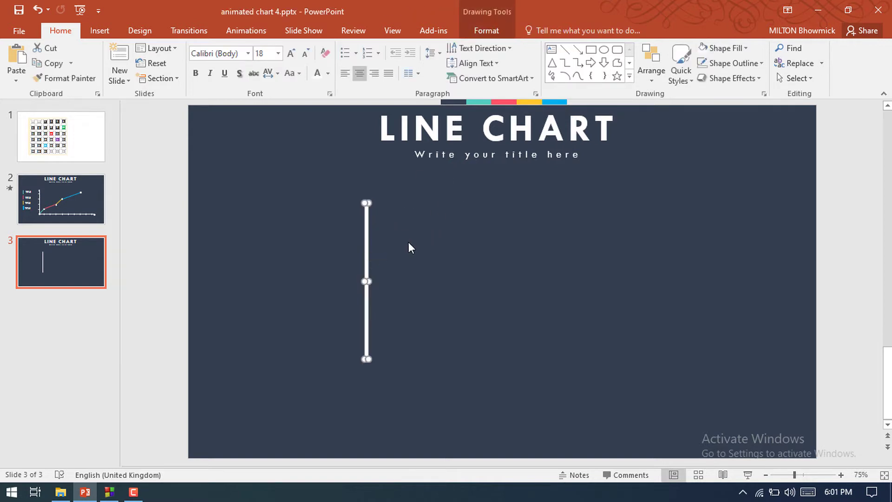
pyautogui.hotkey('ctrl', 'd')
pyautogui.moveTo(374, 276); pyautogui.dragTo(402, 268)
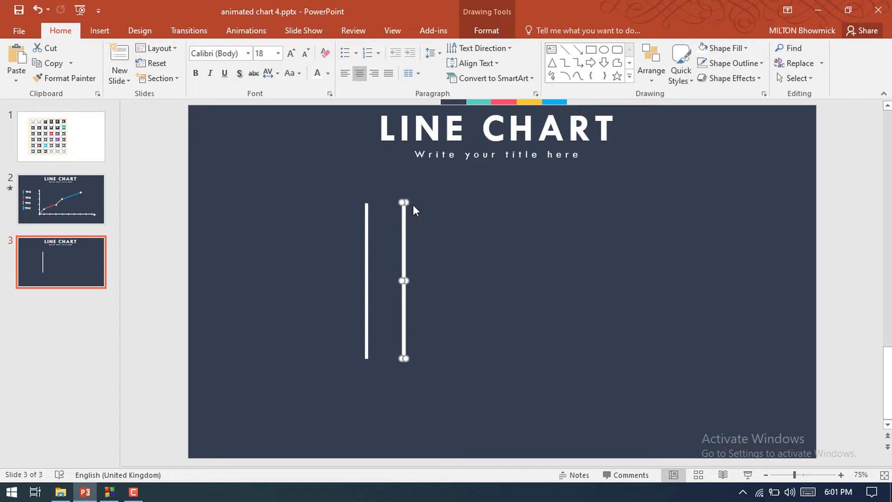
pyautogui.hotkey('shift', 'Down')
pyautogui.hotkey('shift', 'Down')
pyautogui.hotkey('shift', 'Down')
pyautogui.hotkey('shift', 'Down')
pyautogui.hotkey('shift', 'Down')
pyautogui.hotkey('shift', 'Down')
pyautogui.hotkey('shift', 'Down')
pyautogui.hotkey('shift', 'Down')
pyautogui.hotkey('shift', 'Down')
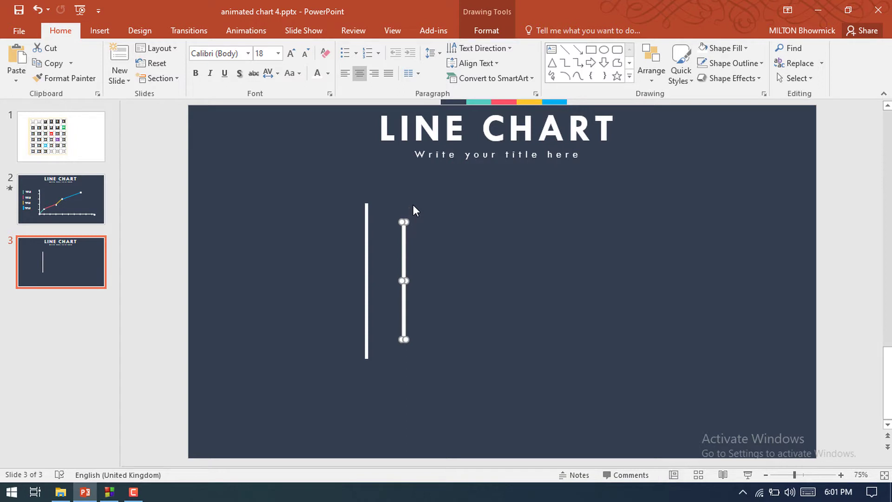
pyautogui.hotkey('shift', 'Down')
pyautogui.hotkey('shift', 'Down')
pyautogui.hotkey('shift', 'Down')
pyautogui.hotkey('shift', 'Down')
pyautogui.hotkey('shift', 'Down')
pyautogui.hotkey('shift', 'Down')
pyautogui.hotkey('shift', 'Down')
pyautogui.hotkey('shift', 'Down')
pyautogui.hotkey('shift', 'Down')
pyautogui.hotkey('shift', 'Down')
pyautogui.hotkey('shift', 'Down')
pyautogui.hotkey('shift', 'Down')
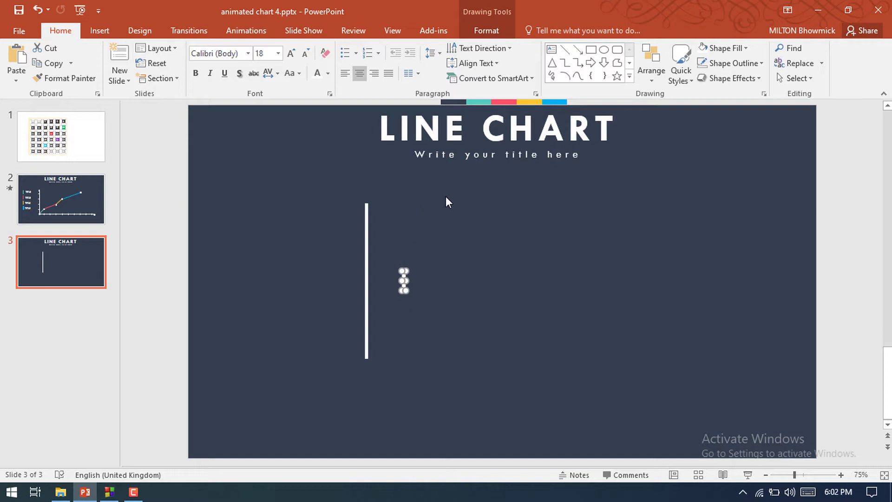
# Move the short bar onto the upper part of the vertical axis, rotate it to horizontal and centre it across the axis.
pyautogui.keyDown('ctrl'); pyautogui.scroll(12, 444, 305); pyautogui.keyUp('ctrl')
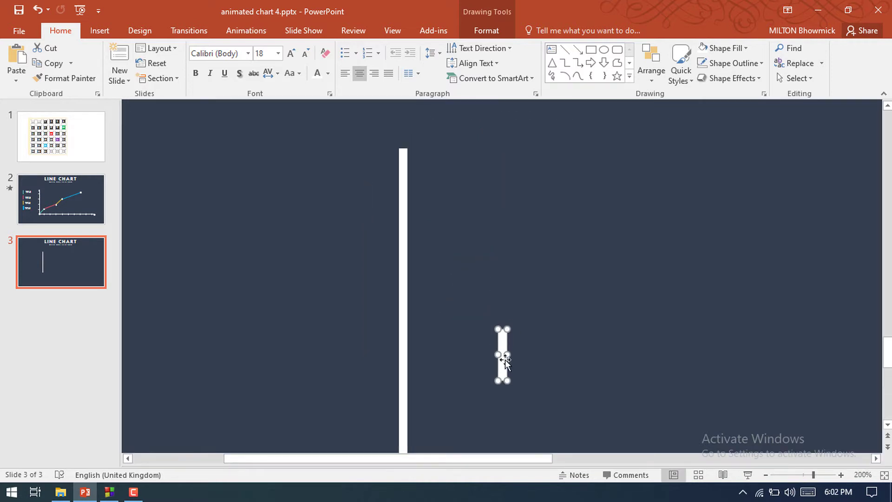
pyautogui.moveTo(498, 342); pyautogui.dragTo(401, 177)
pyautogui.hotkey('alt', 'Right')
pyautogui.hotkey('alt', 'Right')
pyautogui.hotkey('alt', 'Right')
pyautogui.hotkey('alt', 'Right')
pyautogui.hotkey('alt', 'Right')
pyautogui.hotkey('alt', 'Right')
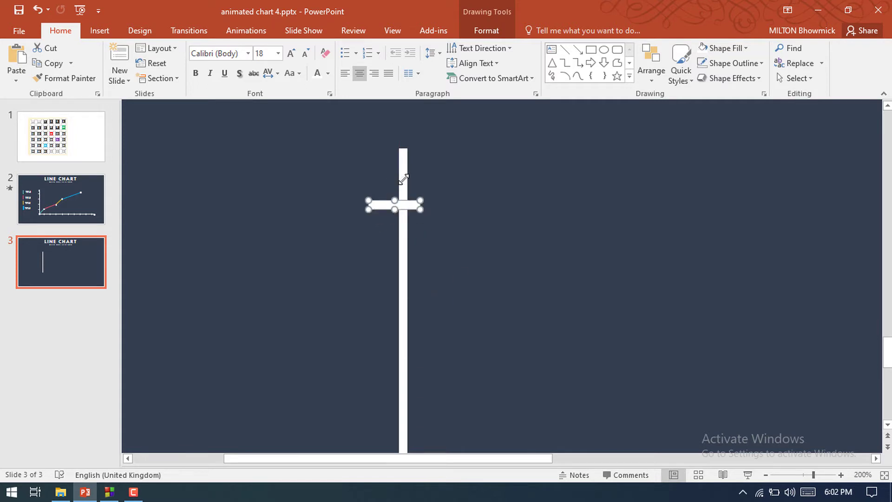
pyautogui.moveTo(404, 205); pyautogui.dragTo(414, 206)
pyautogui.scroll(-5, 414, 206)
pyautogui.scroll(-6, 414, 205)
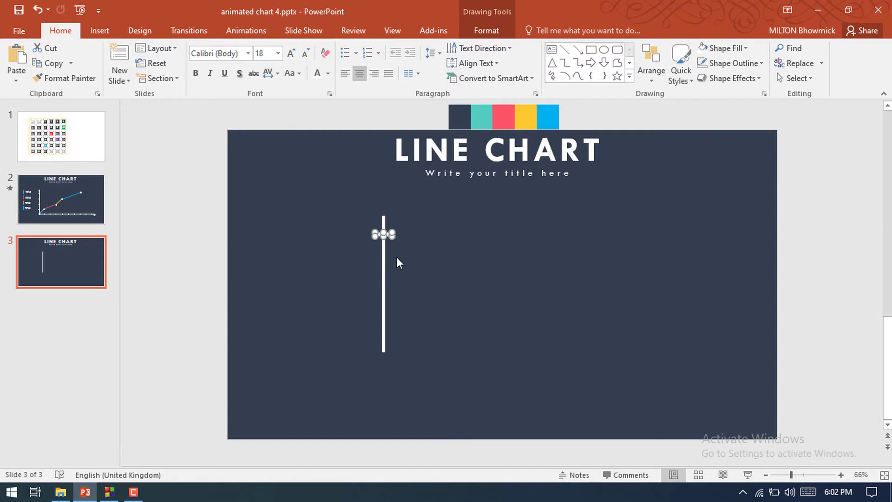
# Duplicate the tick mark three times and space the copies along the lower half of the vertical axis.
pyautogui.hotkey('ctrl', 'z')
pyautogui.hotkey('ctrl', 'd')
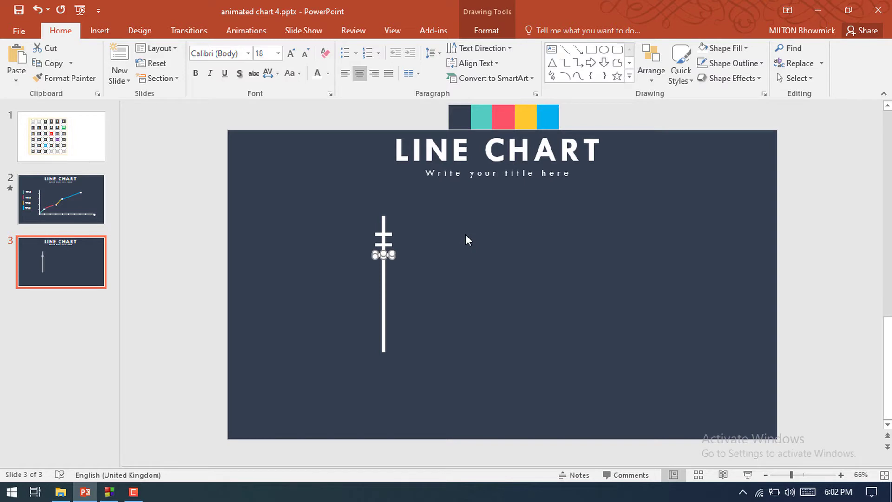
pyautogui.hotkey('ctrl', 'd')
pyautogui.moveTo(386, 255); pyautogui.dragTo(385, 330)
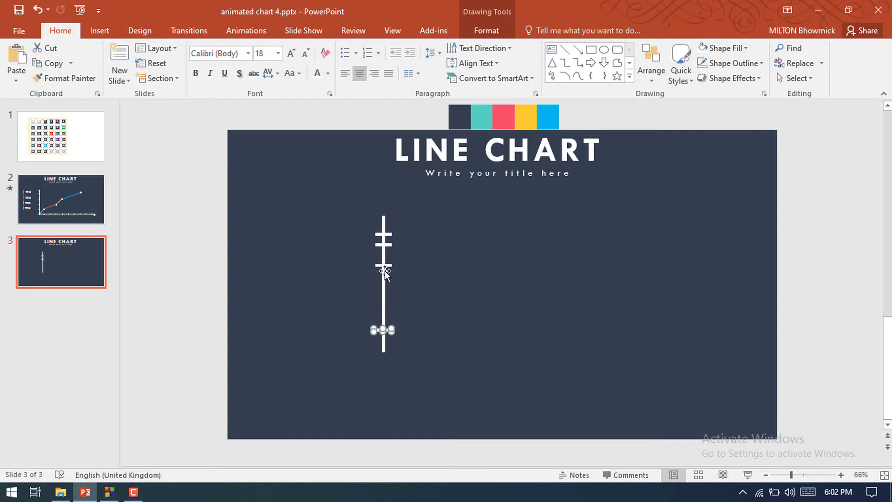
pyautogui.moveTo(384, 265); pyautogui.dragTo(385, 307)
pyautogui.moveTo(385, 245); pyautogui.dragTo(387, 286)
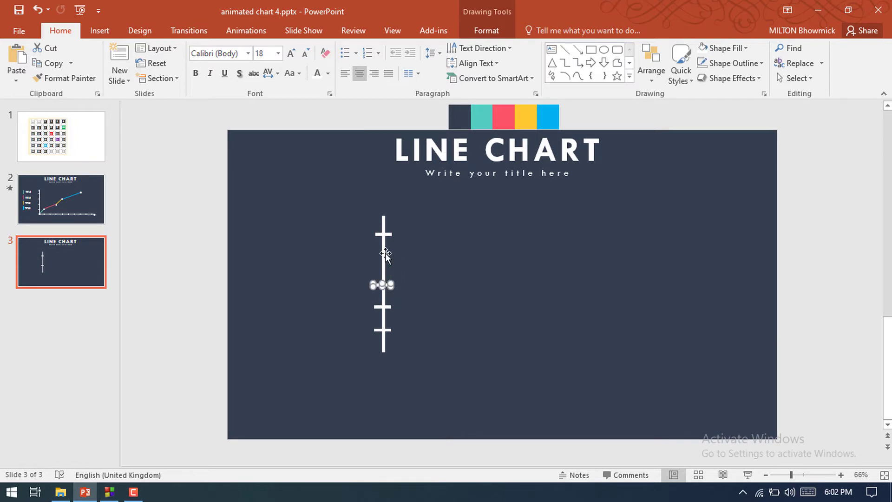
# Shift the uppermost tick down to continue the spacing and add two duplicated ticks above it, evenly spaced.
pyautogui.moveTo(384, 234); pyautogui.dragTo(383, 264)
pyautogui.hotkey('ctrl', 'z')
pyautogui.moveTo(389, 268); pyautogui.dragTo(386, 245)
pyautogui.hotkey('ctrl', 'd')
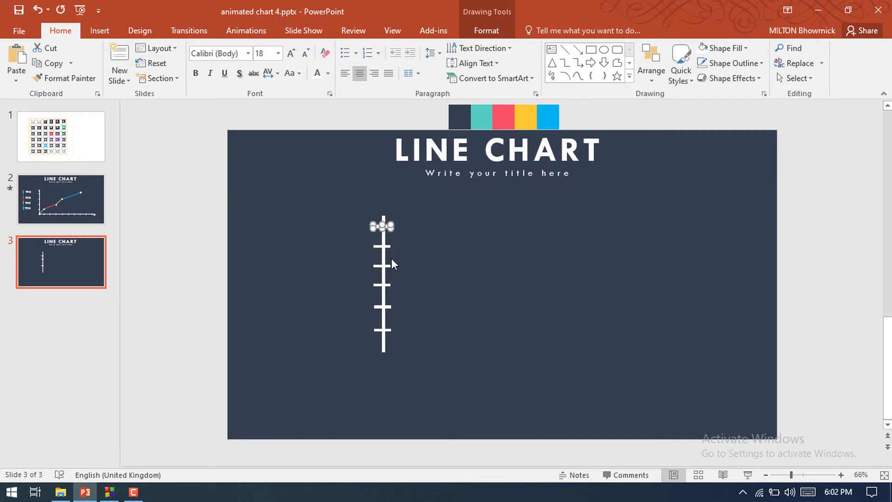
pyautogui.click(394, 223)
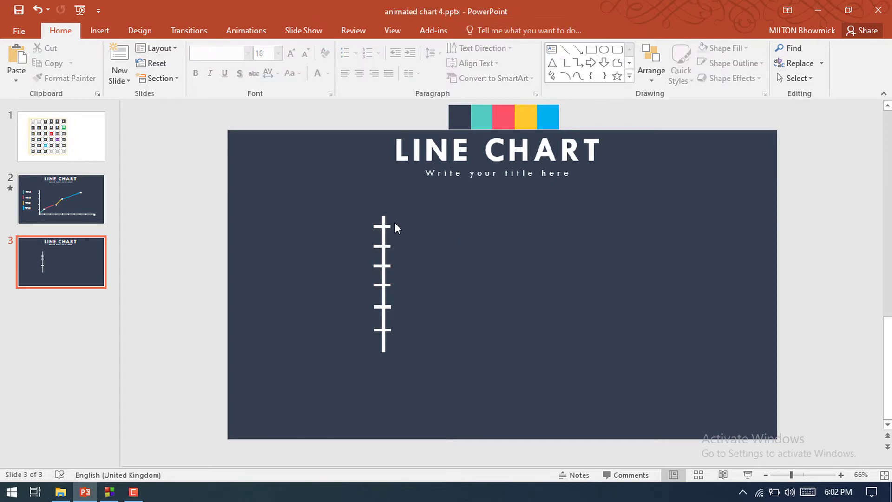
# Nudge the long vertical bar slightly left to centre it on the tick marks.
pyautogui.click(381, 276)
pyautogui.press('Left')
pyautogui.press('Left')
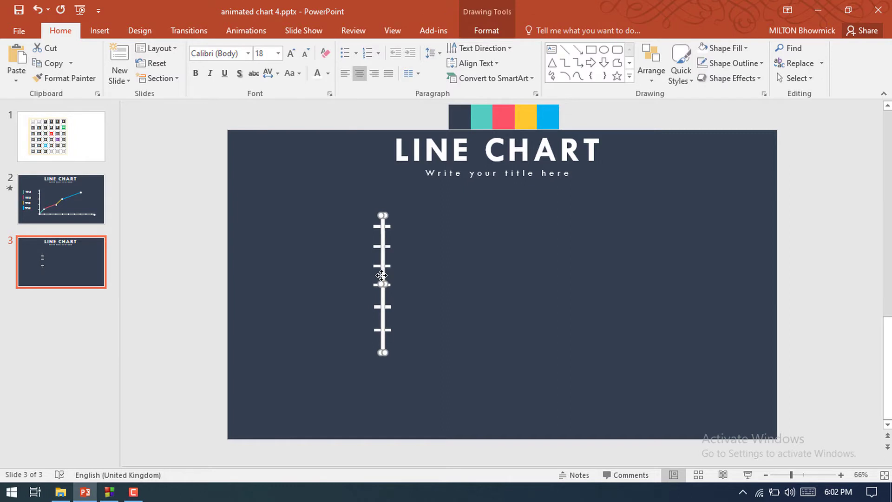
pyautogui.click(448, 266)
# Group the vertical bar with its ticks and place a duplicate, rotated to horizontal, at its lower end as the horizontal axis.
pyautogui.moveTo(339, 197); pyautogui.dragTo(420, 378)
pyautogui.hotkey('ctrl', 'g')
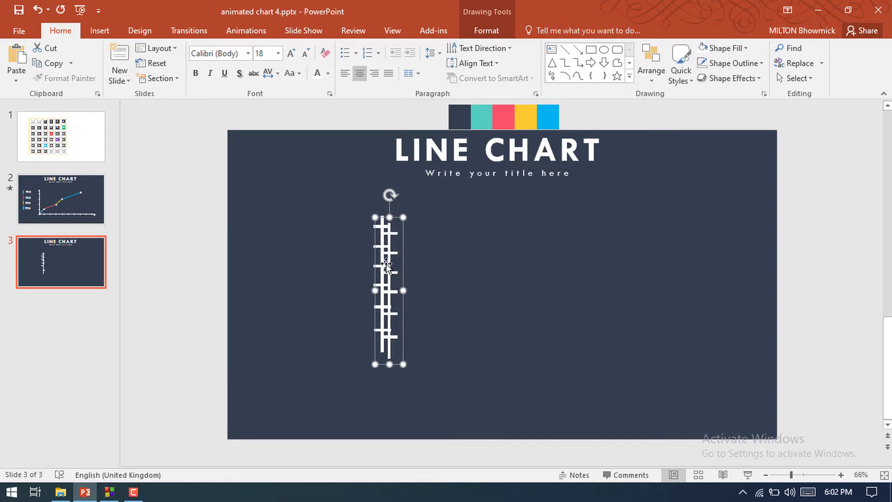
pyautogui.moveTo(382, 260); pyautogui.dragTo(426, 316)
pyautogui.moveTo(427, 244); pyautogui.dragTo(495, 353)
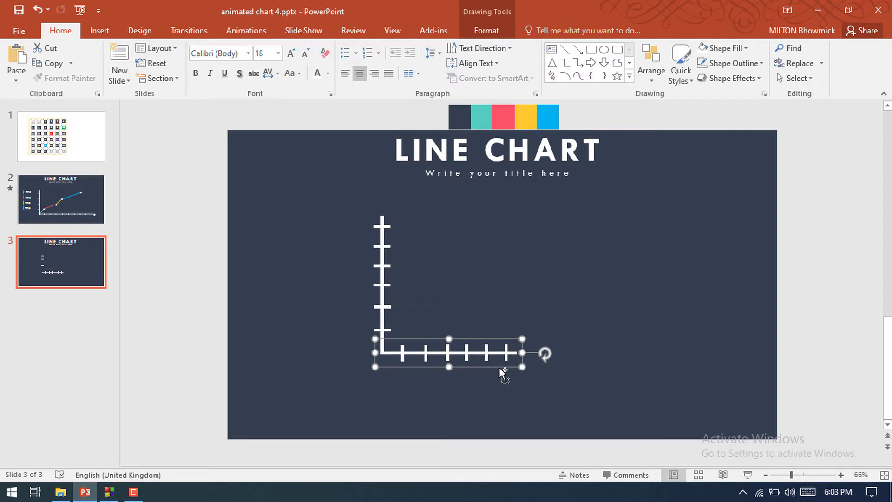
# Duplicate the horizontal axis and align the copy at its right end to extend the axis to twelve ticks.
pyautogui.hotkey('ctrl', 'd')
pyautogui.moveTo(497, 407); pyautogui.dragTo(547, 338)
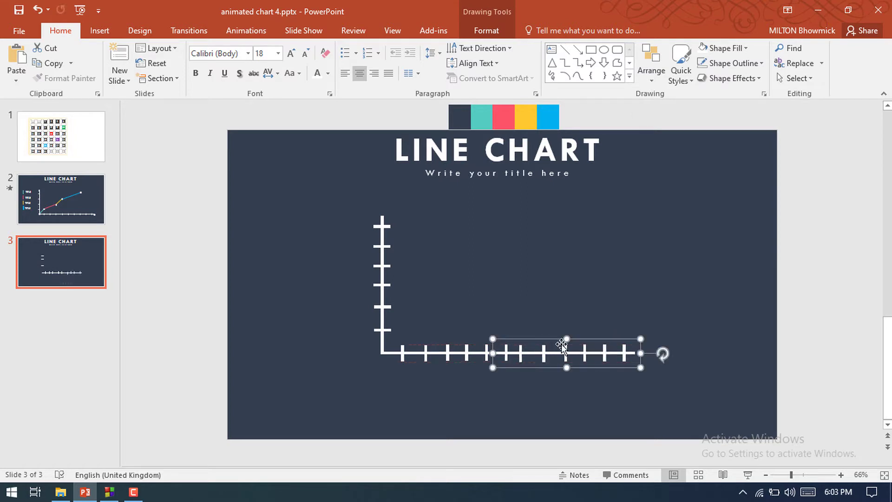
pyautogui.hotkey('ctrl', 'Down')
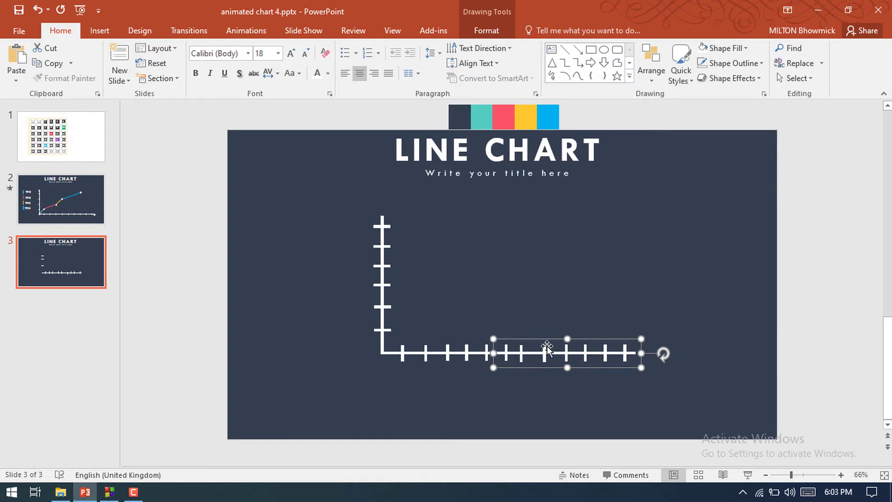
pyautogui.click(535, 309)
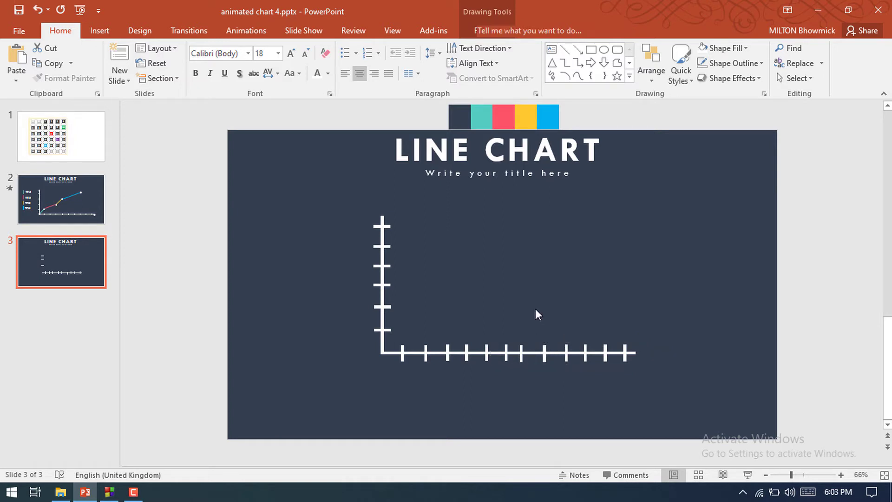
# Group the two halves of the horizontal axis.
pyautogui.click(450, 356)
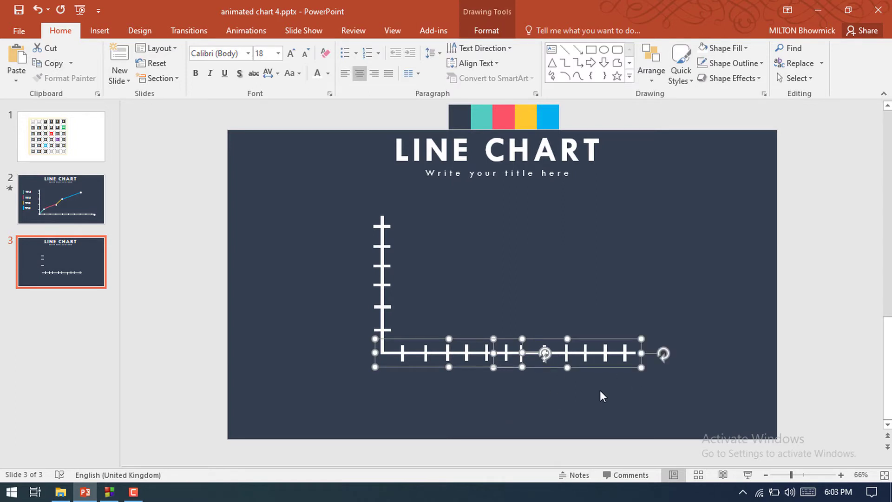
pyautogui.hotkey('ctrl', 'g')
pyautogui.click(505, 240)
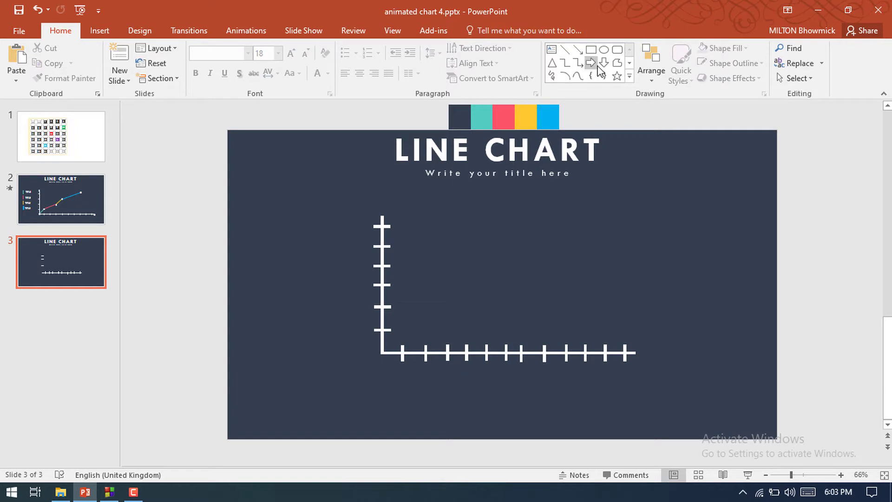
# Insert a default-size circle in the chart area above the horizontal axis.
pyautogui.click(604, 49)
pyautogui.click(492, 244)
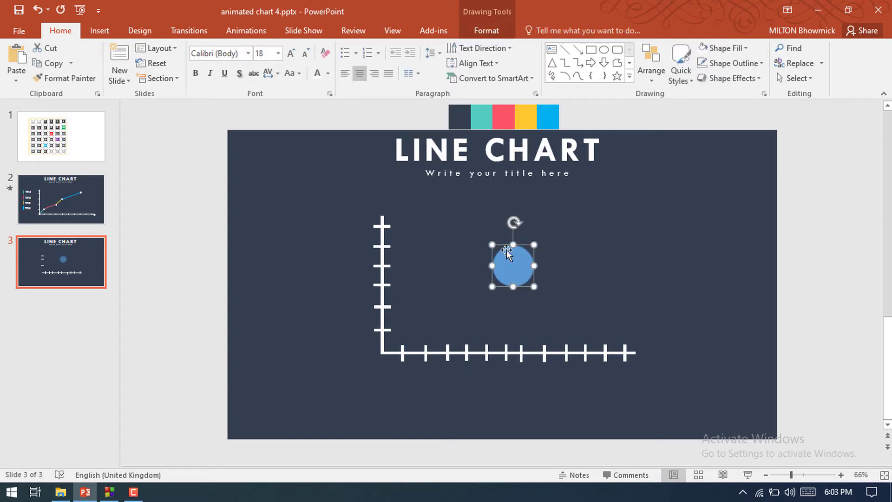
# Ungroup the horizontal axis into its two halves.
pyautogui.click(539, 354)
pyautogui.click(536, 356)
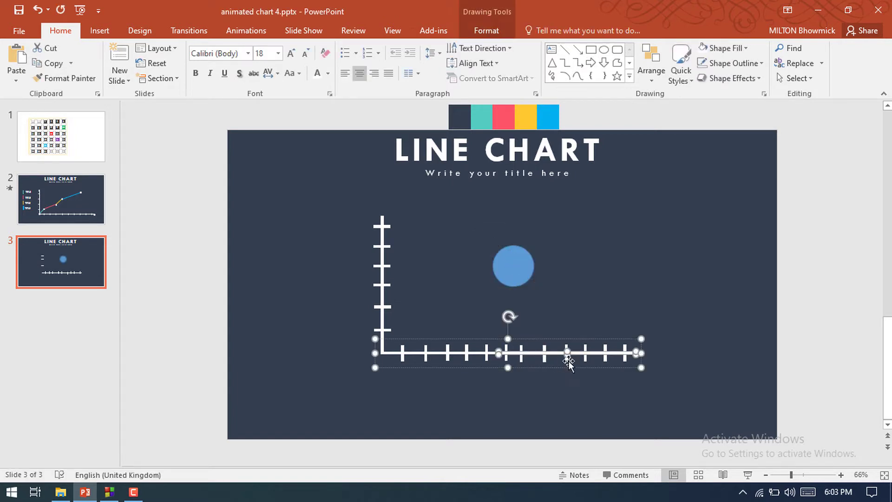
pyautogui.click(649, 357)
pyautogui.click(523, 347)
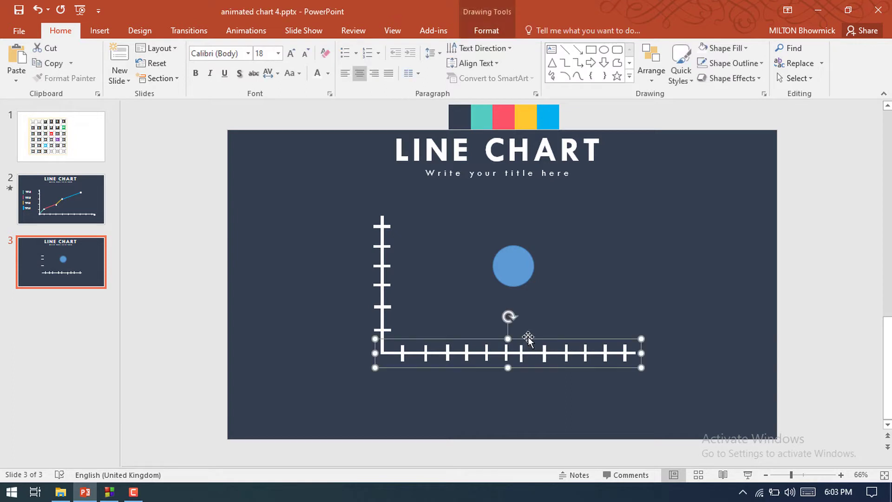
pyautogui.rightClick(525, 340)
pyautogui.moveTo(613, 232)
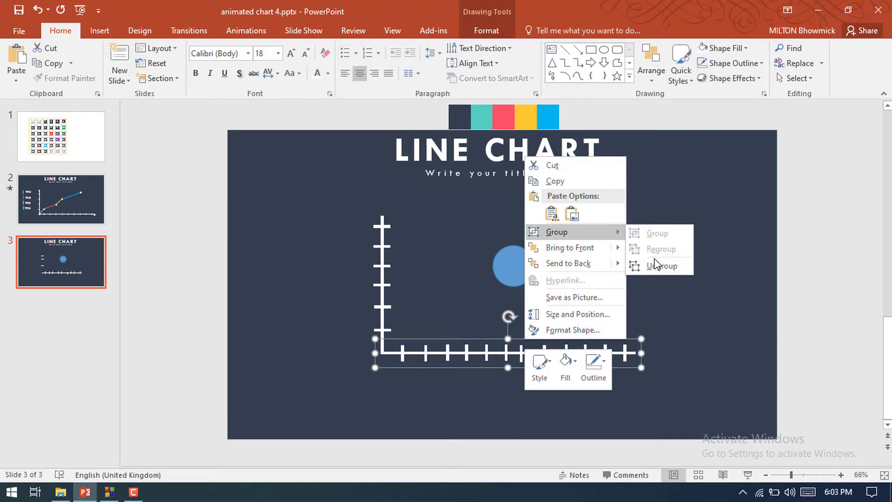
pyautogui.click(660, 265)
pyautogui.click(587, 303)
# Nudge the right half of the horizontal axis slightly right to adjust the tick spacing, and regroup it with the left half.
pyautogui.click(555, 352)
pyautogui.press('Left')
pyautogui.press('Left')
pyautogui.press('Left')
pyautogui.press('Left')
pyautogui.press('Right')
pyautogui.press('Right')
pyautogui.press('Right')
pyautogui.press('Right')
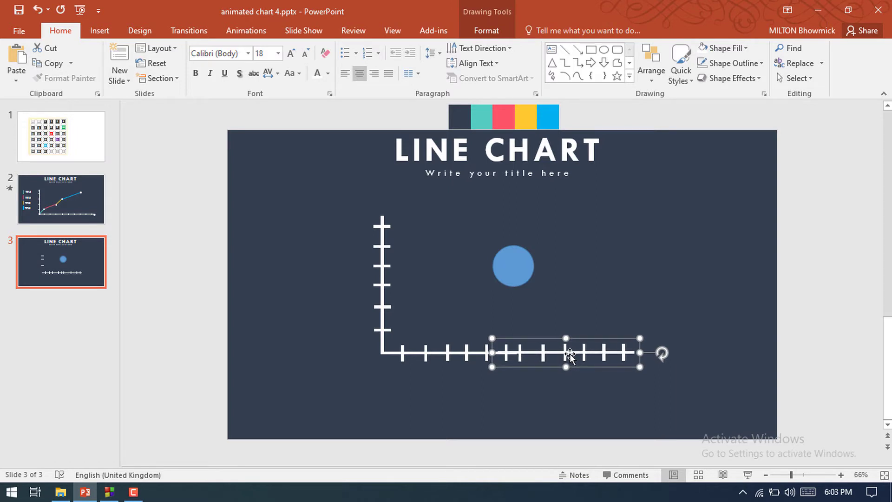
pyautogui.press('Right')
pyautogui.press('Left')
pyautogui.press('Right')
pyautogui.press('Right')
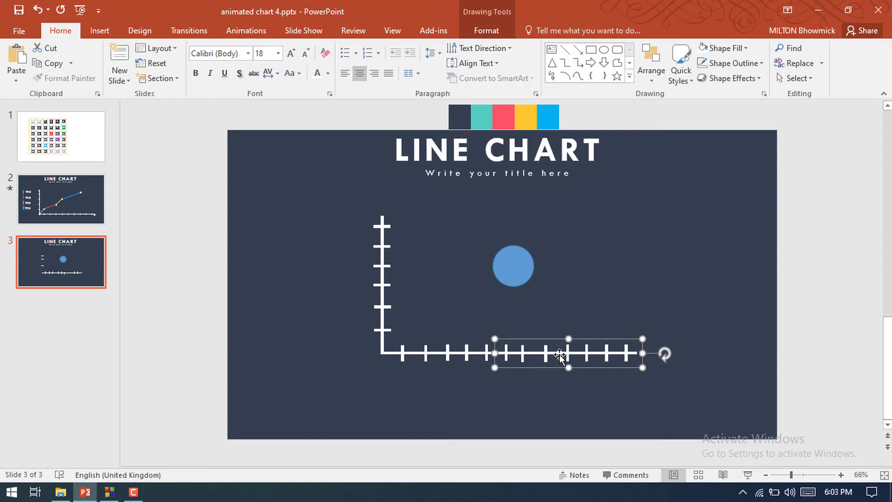
pyautogui.keyDown('shift'); pyautogui.click(467, 347); pyautogui.keyUp('shift')
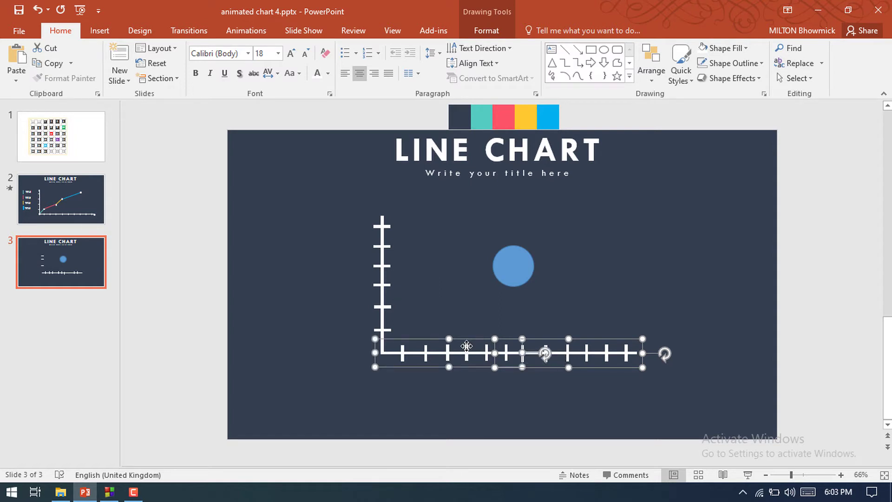
# Shrink the blue circle to a small dot and centre it on the upper end of the vertical axis.
pyautogui.click(497, 265)
pyautogui.moveTo(534, 244); pyautogui.dragTo(394, 216)
pyautogui.scroll(6, 398, 207)
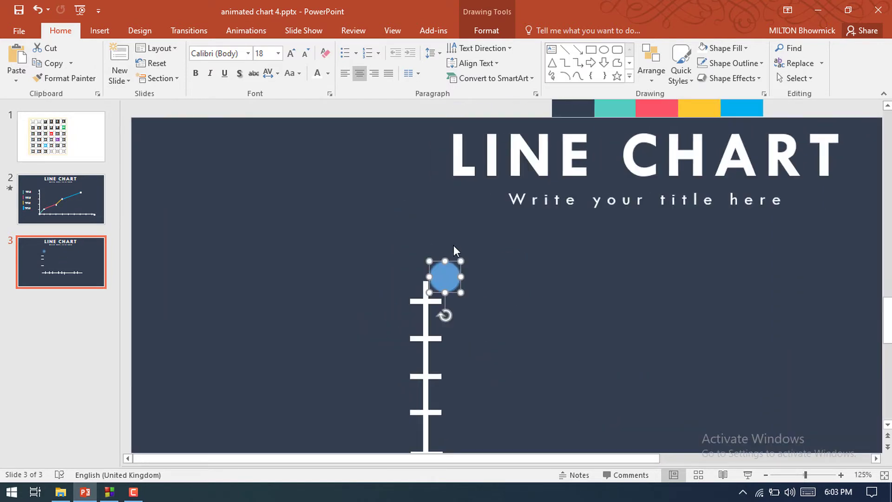
pyautogui.press('Escape')
pyautogui.moveTo(446, 275); pyautogui.dragTo(425, 279)
pyautogui.scroll(-10, 438, 259)
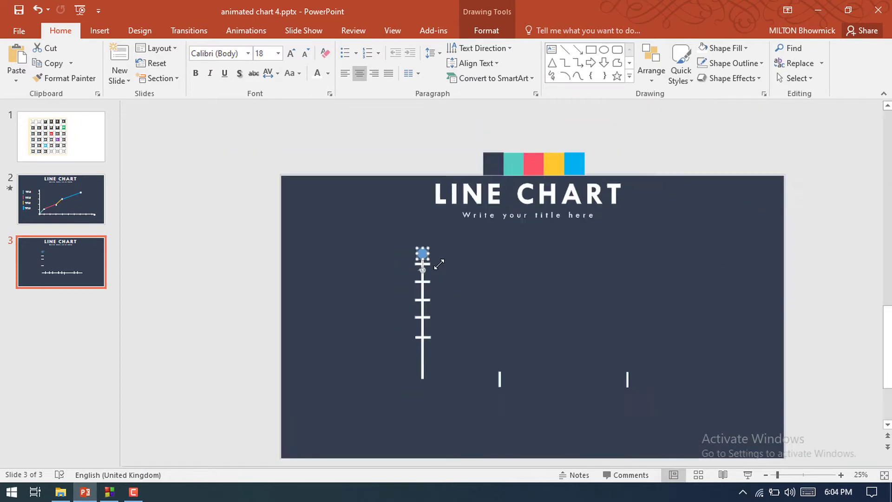
pyautogui.scroll(5, 441, 264)
# Remove the outline of the circle on top of the vertical axis and fill it with white.
pyautogui.rightClick(366, 231)
pyautogui.click(440, 198)
pyautogui.click(466, 354)
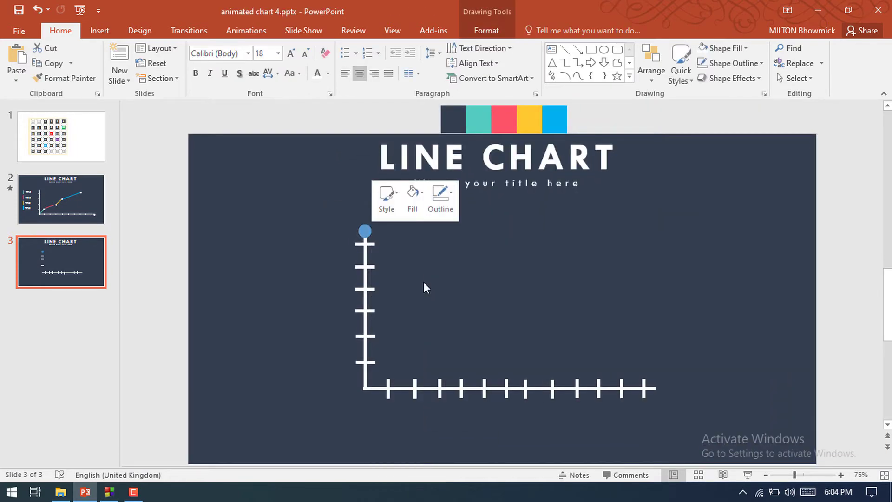
pyautogui.click(411, 198)
pyautogui.click(406, 242)
# Duplicate the white circle twice, placing one copy where the axes meet and the other at the right end of the horizontal axis.
pyautogui.hotkey('ctrl', 'd')
pyautogui.moveTo(371, 235); pyautogui.dragTo(364, 387)
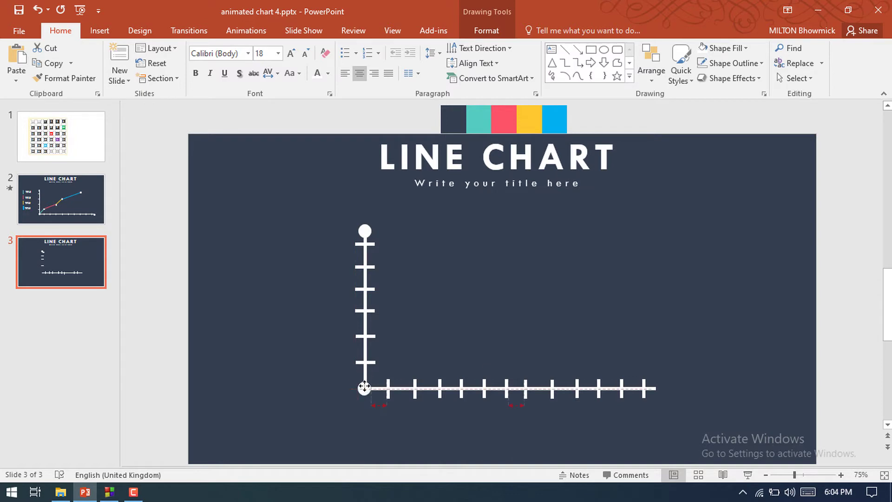
pyautogui.scroll(-2, 365, 386)
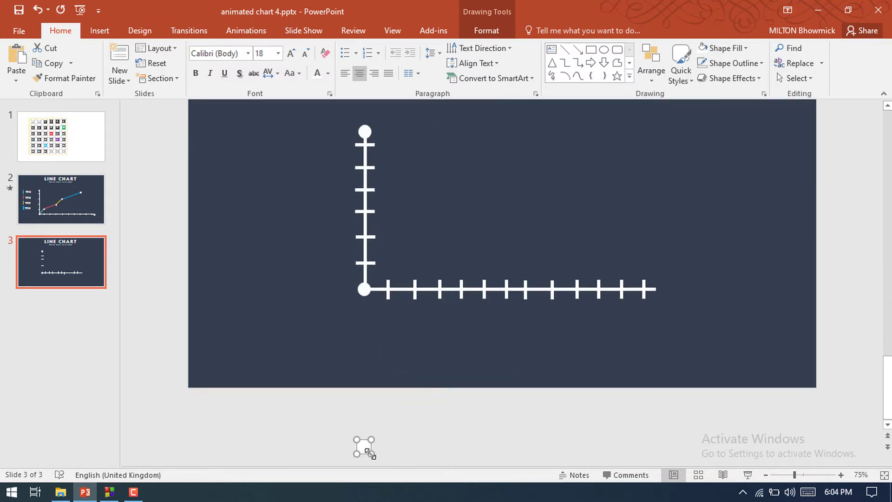
pyautogui.moveTo(366, 451)
pyautogui.mouseDown()
pyautogui.moveTo(452, 394)
pyautogui.moveTo(658, 295)
pyautogui.mouseUp()
pyautogui.scroll(3, 673, 235)
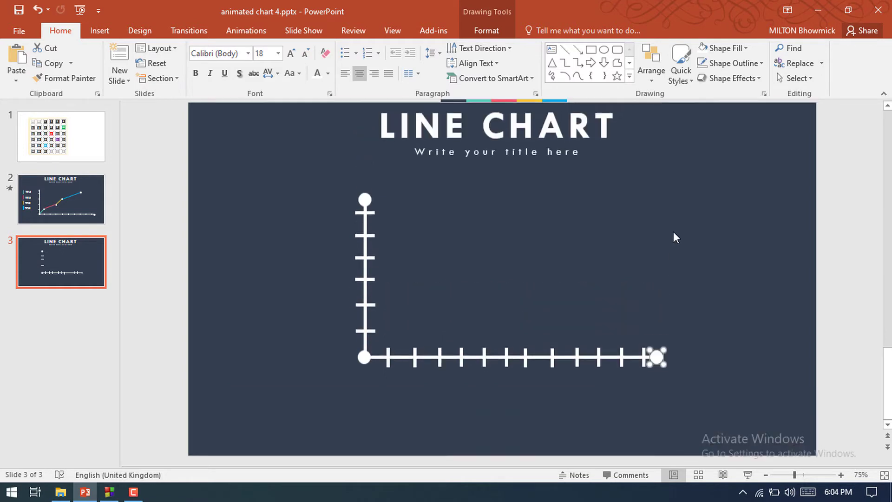
pyautogui.click(467, 260)
pyautogui.moveTo(313, 175); pyautogui.dragTo(743, 418)
pyautogui.click(599, 253)
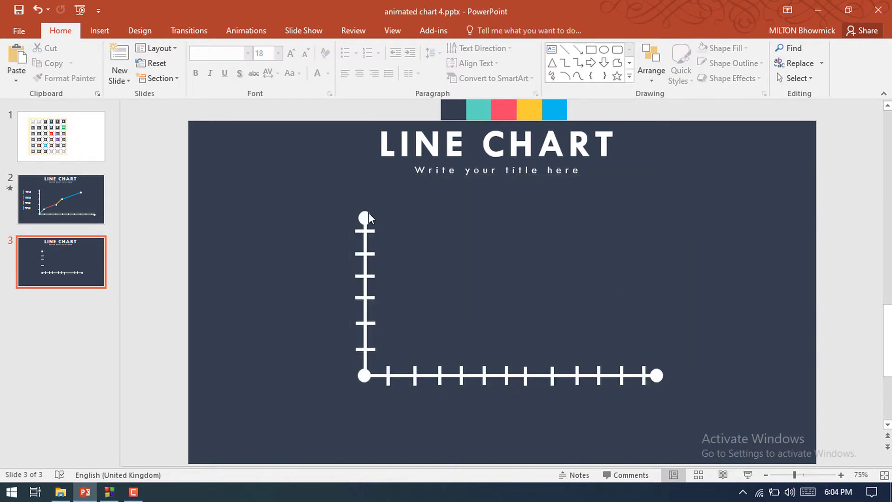
# Copy the third tick mark from the top within the grouped vertical axis.
pyautogui.click(367, 277)
pyautogui.click(364, 277)
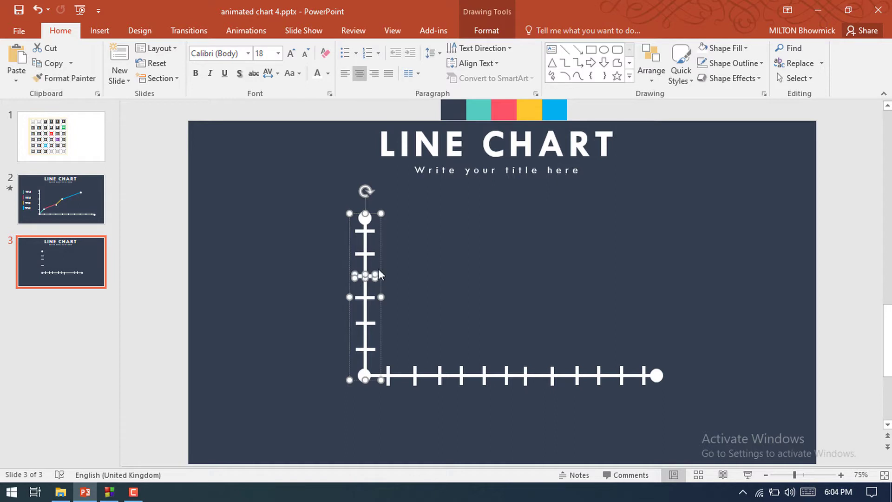
pyautogui.hotkey('ctrl', 'c')
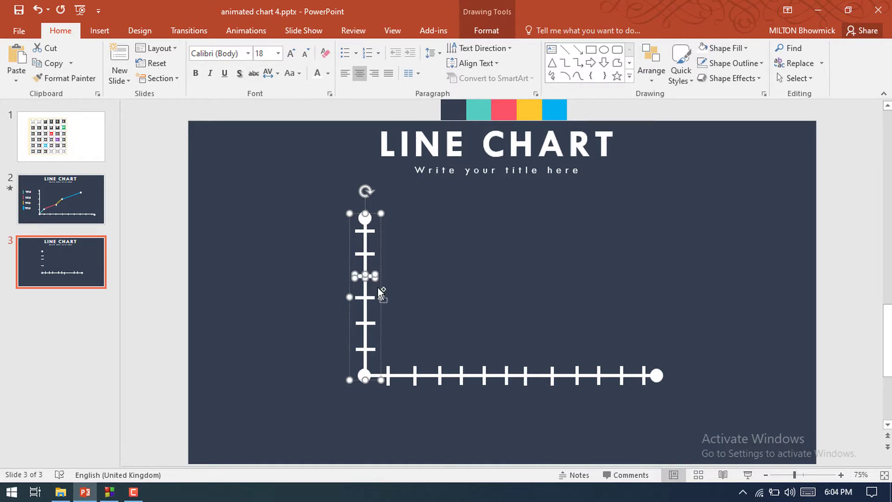